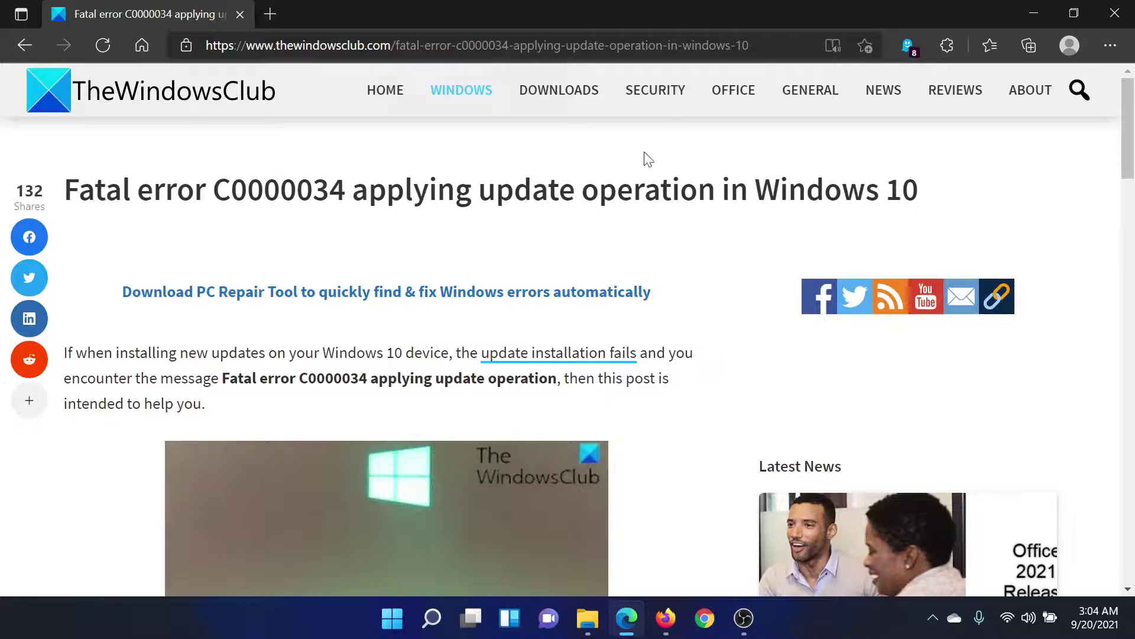
# Step: Scroll to the article's five suggested fixes and briefly highlight the Run Windows Update Troubleshooter item
pyautogui.scroll(-5, 579, 286)
pyautogui.scroll(-2, 583, 293)
pyautogui.scroll(3, 582, 293)
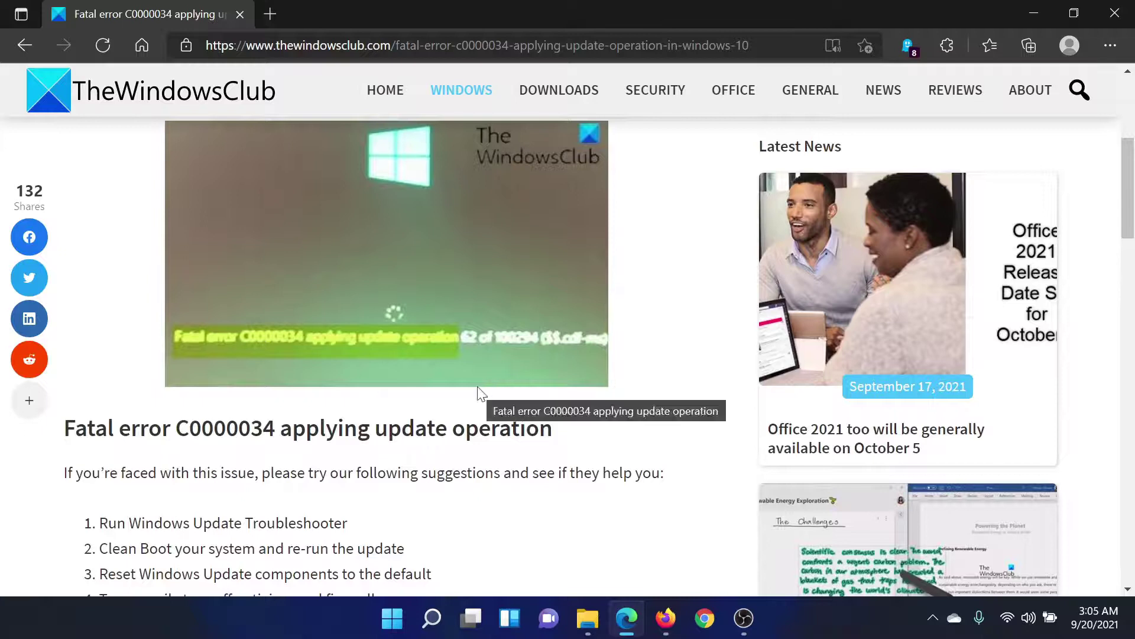
pyautogui.scroll(-3, 482, 395)
pyautogui.scroll(-4, 482, 395)
pyautogui.scroll(1, 482, 395)
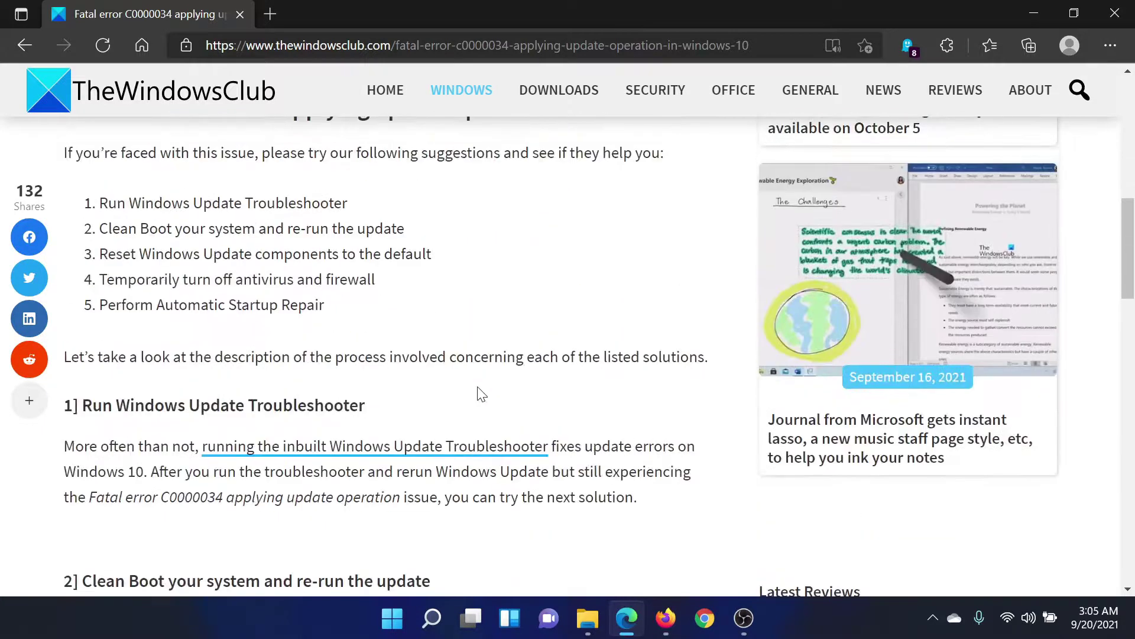
pyautogui.moveTo(98, 203); pyautogui.dragTo(494, 214)
pyautogui.click(451, 213)
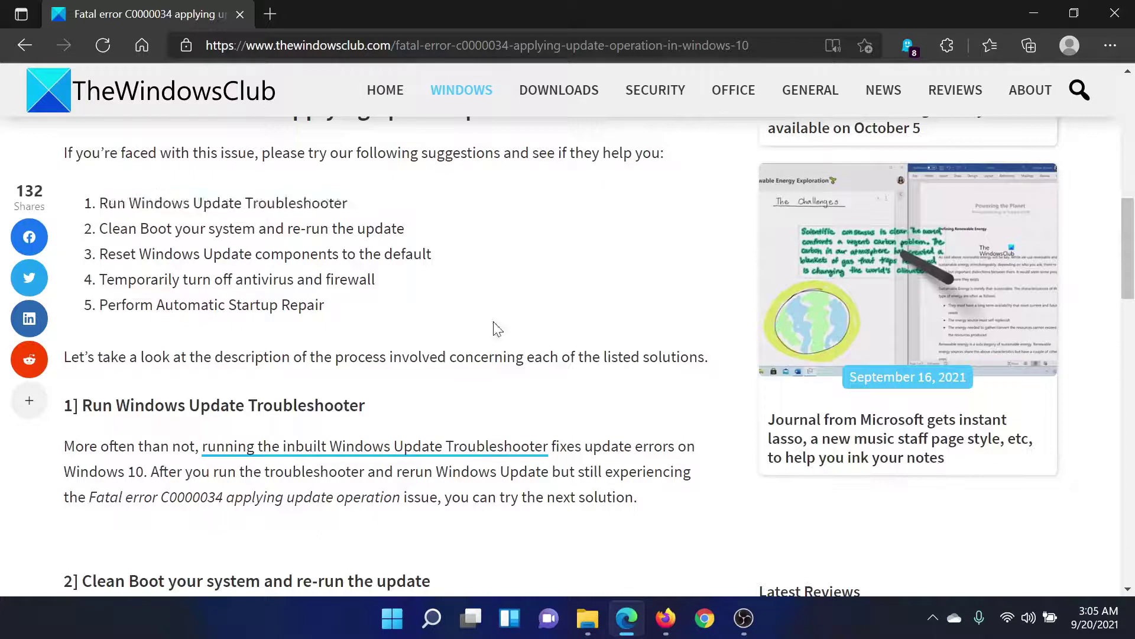
# Step: Open Settings at System > Troubleshoot > Other troubleshooters, then return to the Edge article
pyautogui.rightClick(392, 618)
pyautogui.click(382, 434)
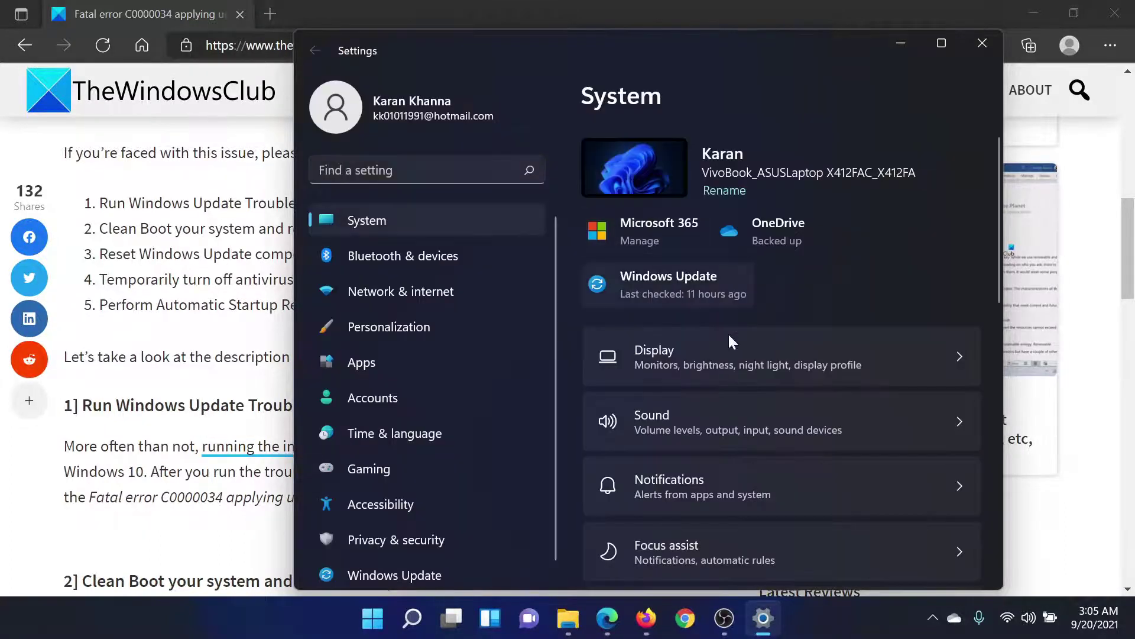
pyautogui.scroll(-5, 701, 453)
pyautogui.scroll(-3, 700, 452)
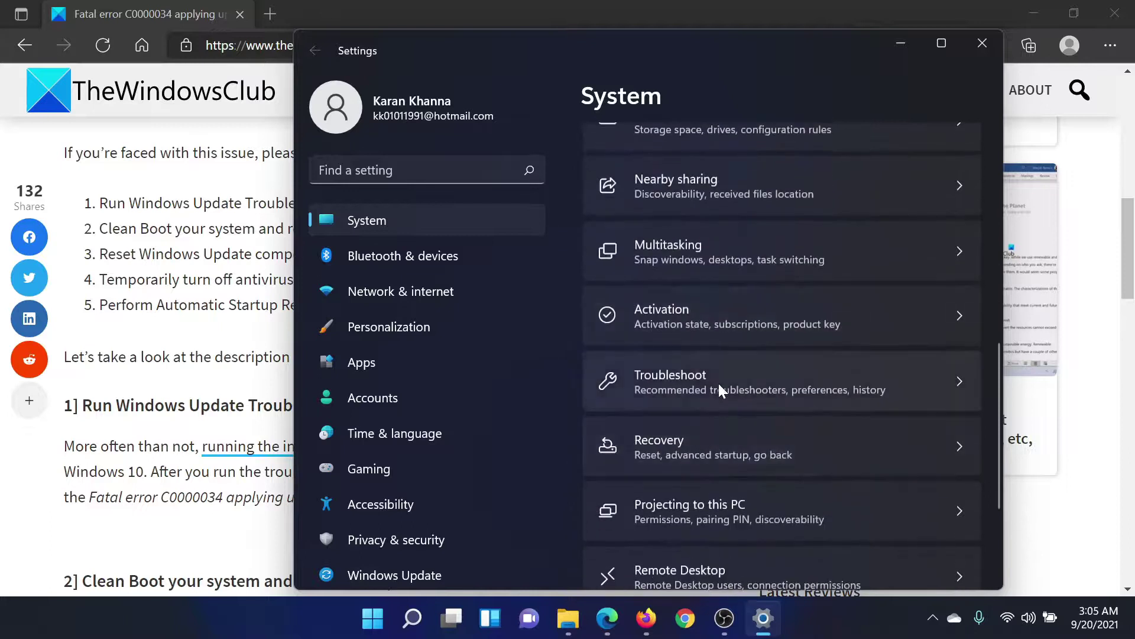
pyautogui.click(719, 382)
pyautogui.scroll(-1, 715, 381)
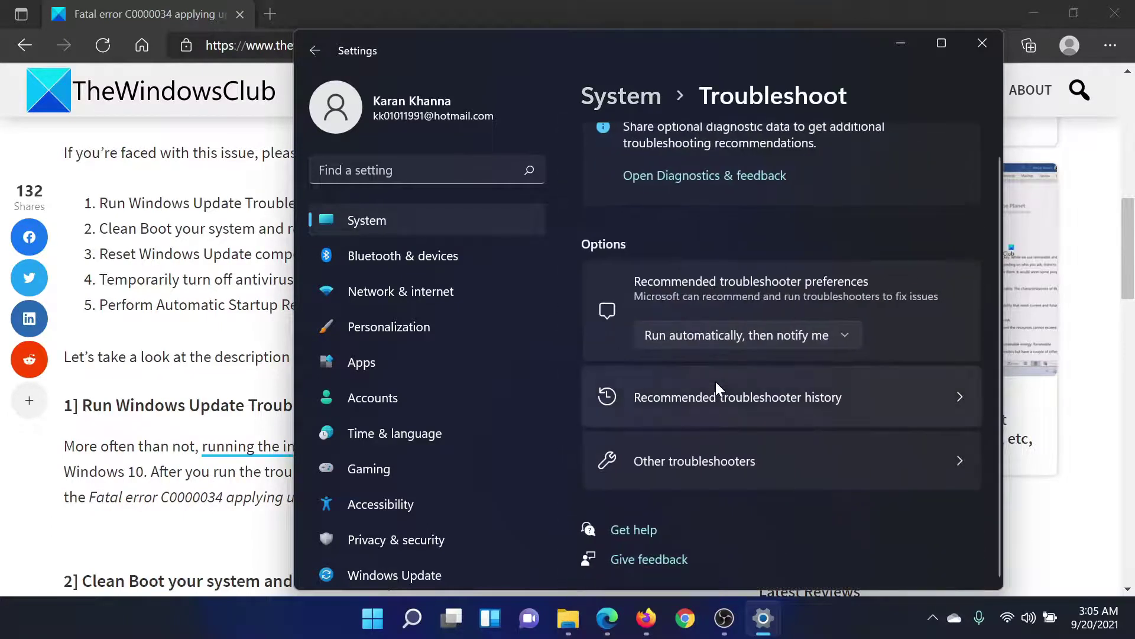
pyautogui.click(728, 460)
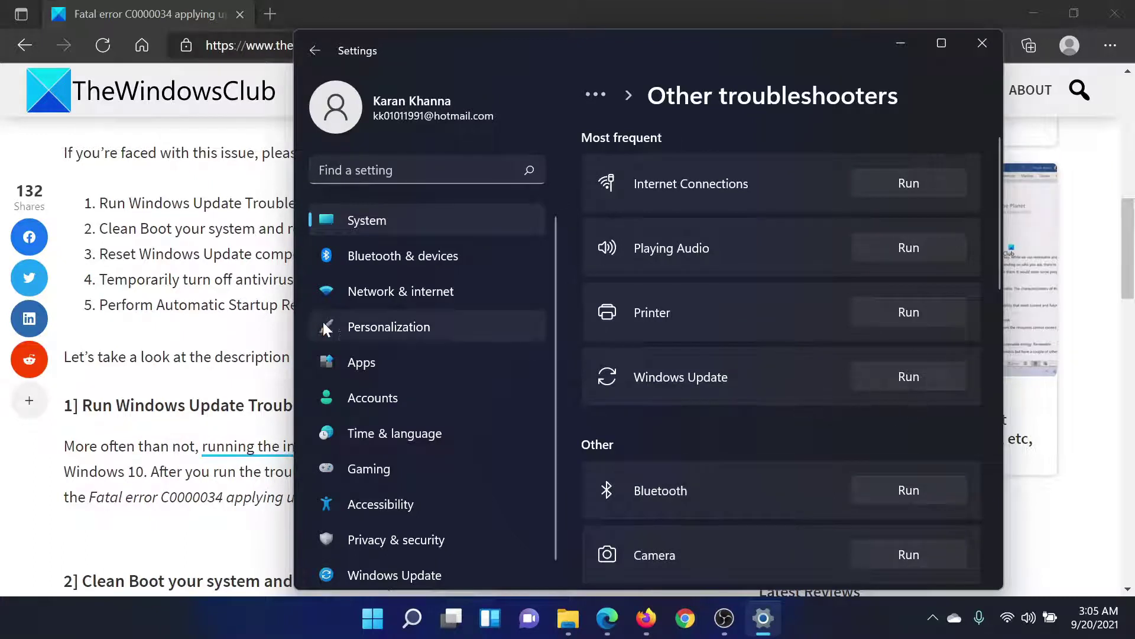
pyautogui.click(287, 325)
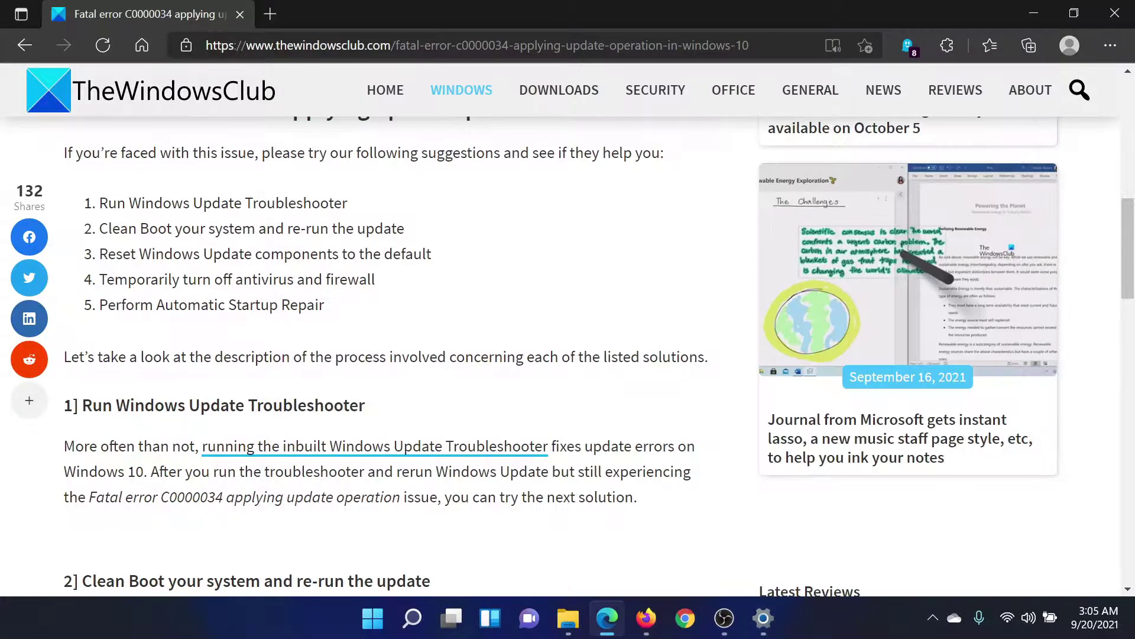
# Step: Highlight the Clean Boot item, then enter msconfig in the Run box
pyautogui.moveTo(99, 229); pyautogui.dragTo(423, 242)
pyautogui.click(371, 278)
pyautogui.press('super+r')
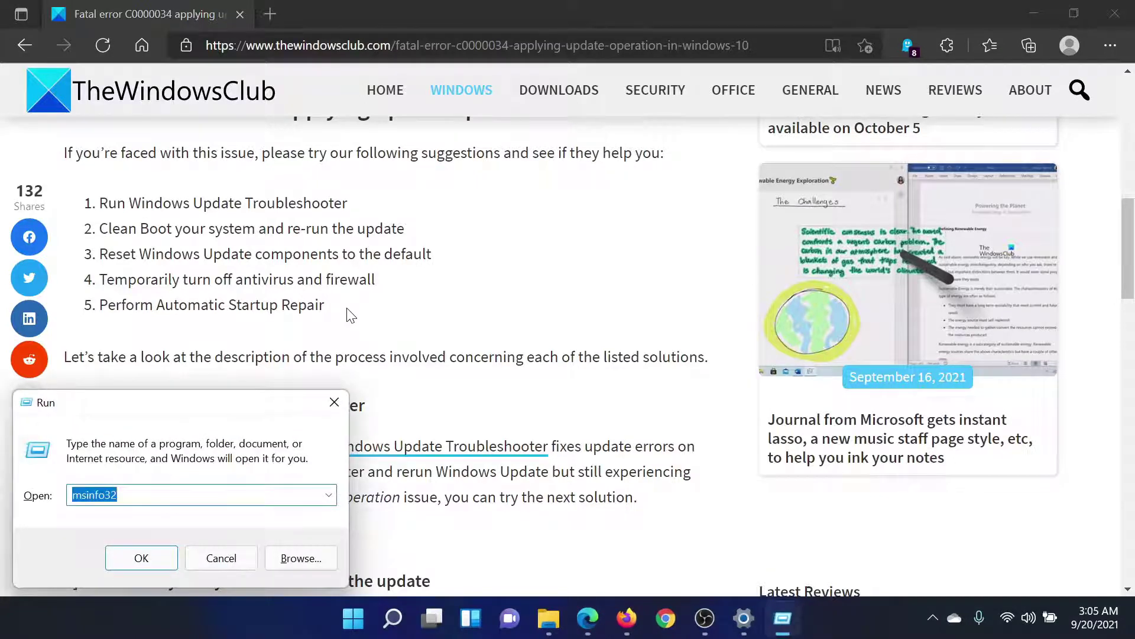
pyautogui.write('msc')
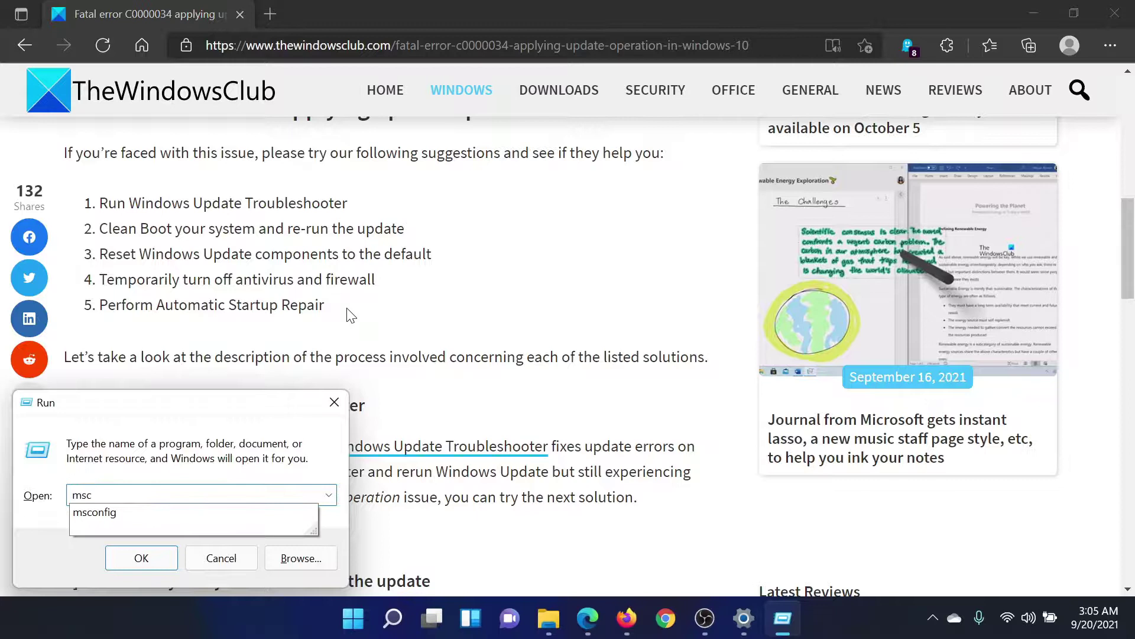
pyautogui.press('Down')
# Step: Hide all Microsoft services in System Configuration, disable the remaining services, and apply the change
pyautogui.press('Return')
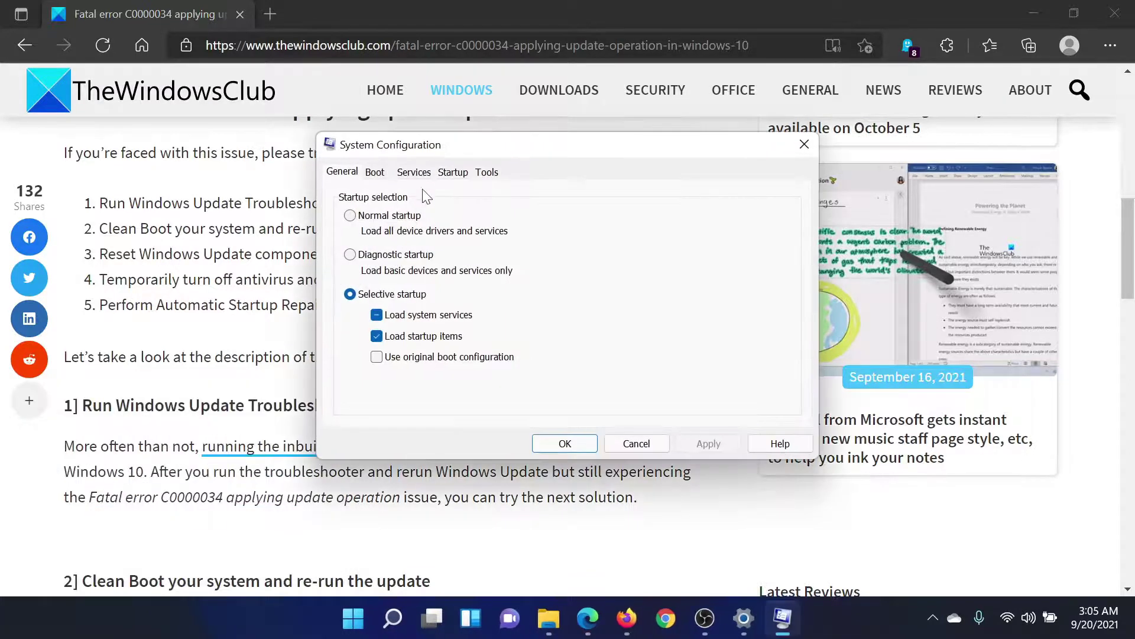
pyautogui.click(416, 172)
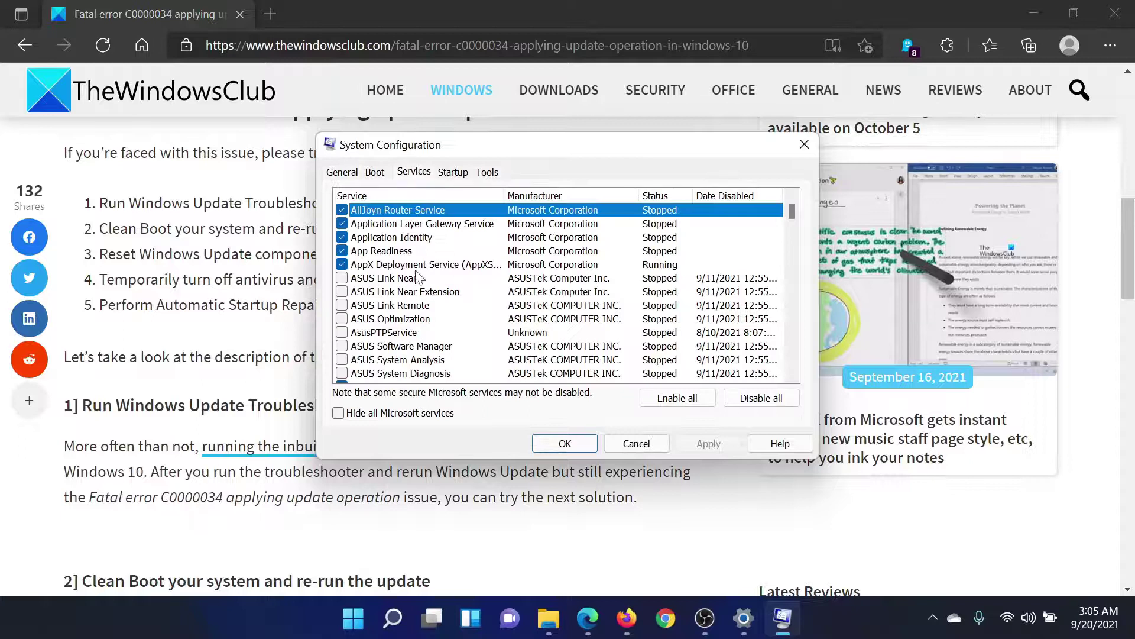
pyautogui.click(338, 413)
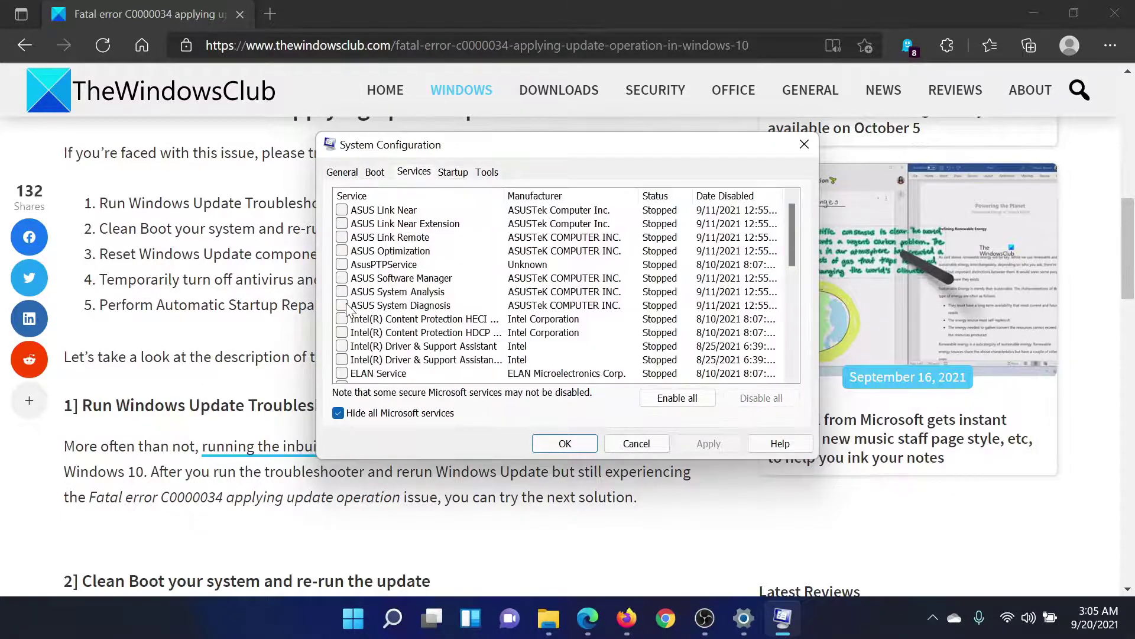
pyautogui.click(343, 305)
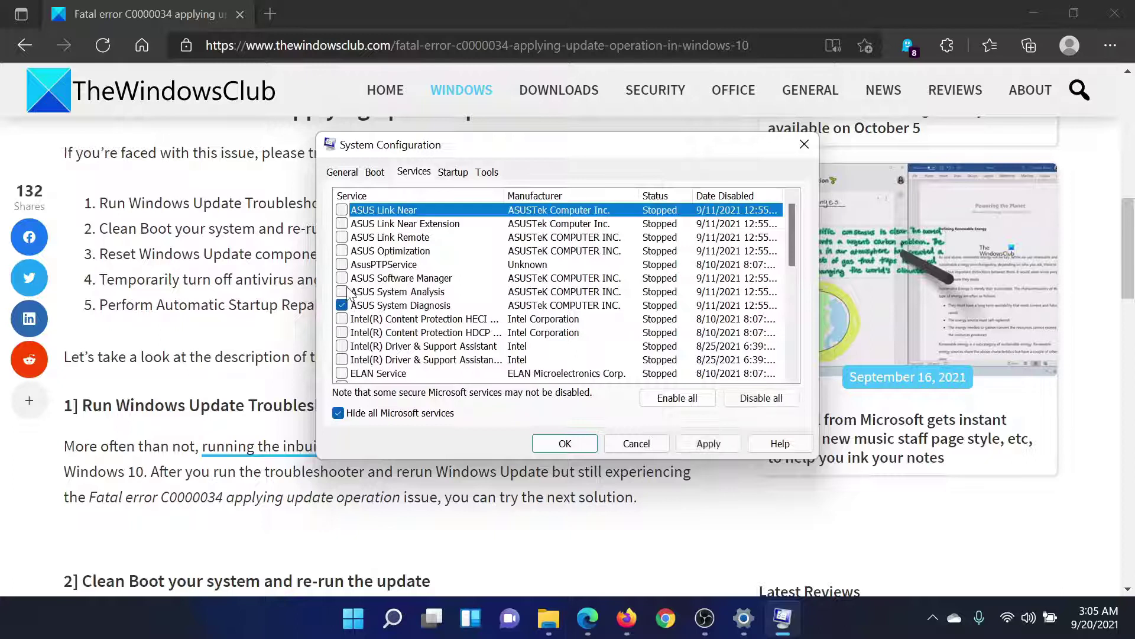
pyautogui.click(342, 292)
pyautogui.click(763, 399)
pyautogui.click(712, 443)
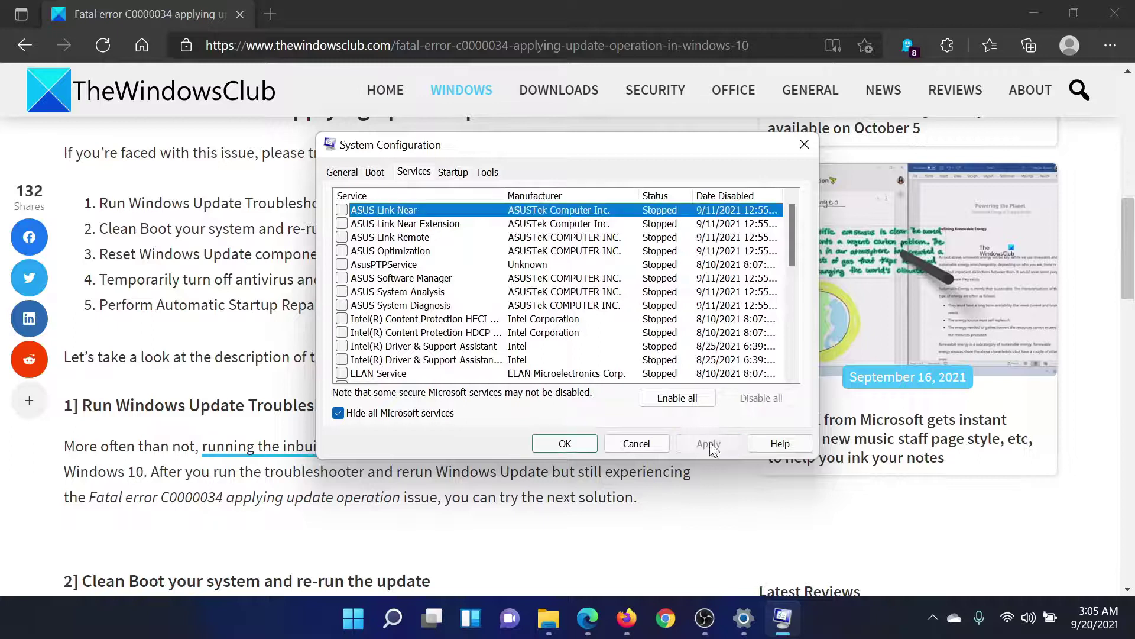
pyautogui.click(566, 444)
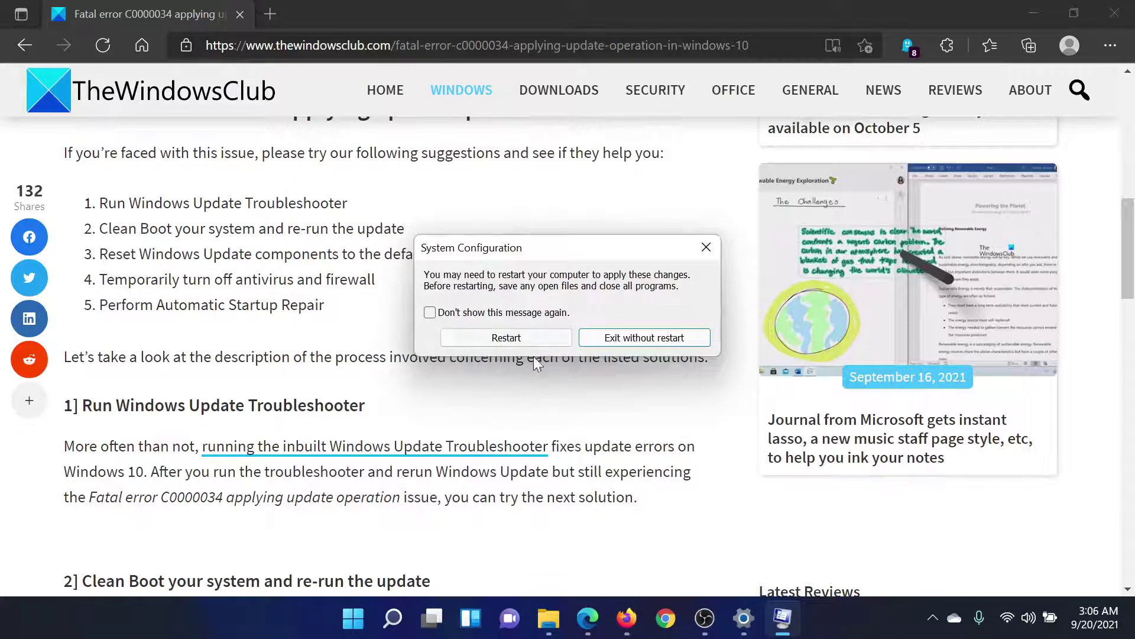
pyautogui.click(706, 247)
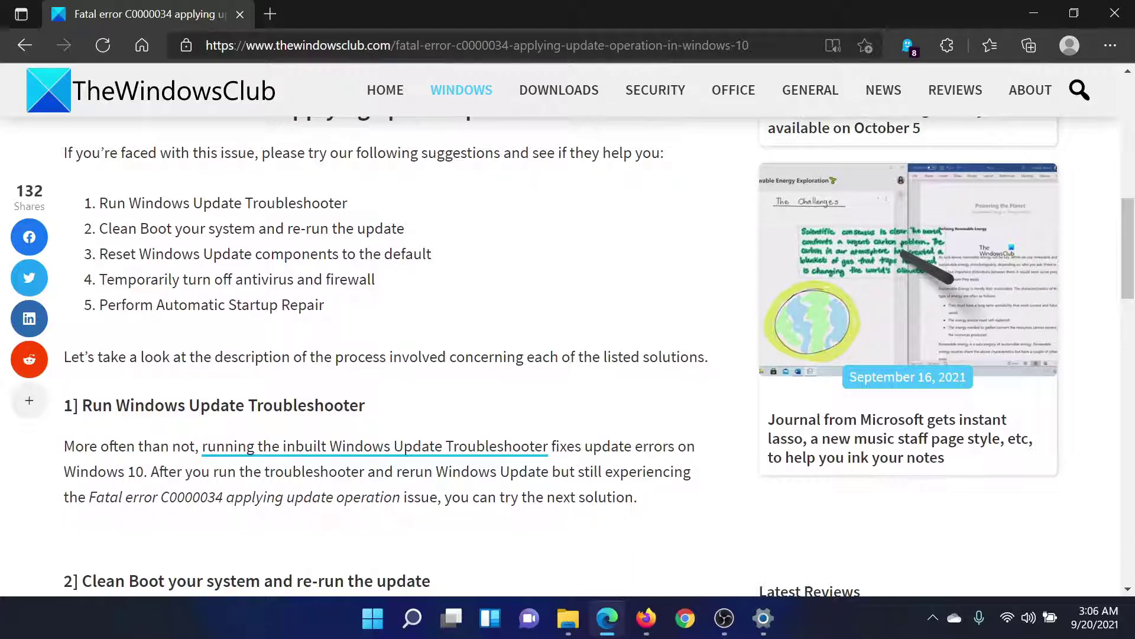
pyautogui.scroll(-1, 408, 289)
pyautogui.scroll(-1, 408, 290)
pyautogui.scroll(2, 408, 289)
# Step: Open the Windows Security page under Settings > Privacy & security
pyautogui.rightClick(370, 617)
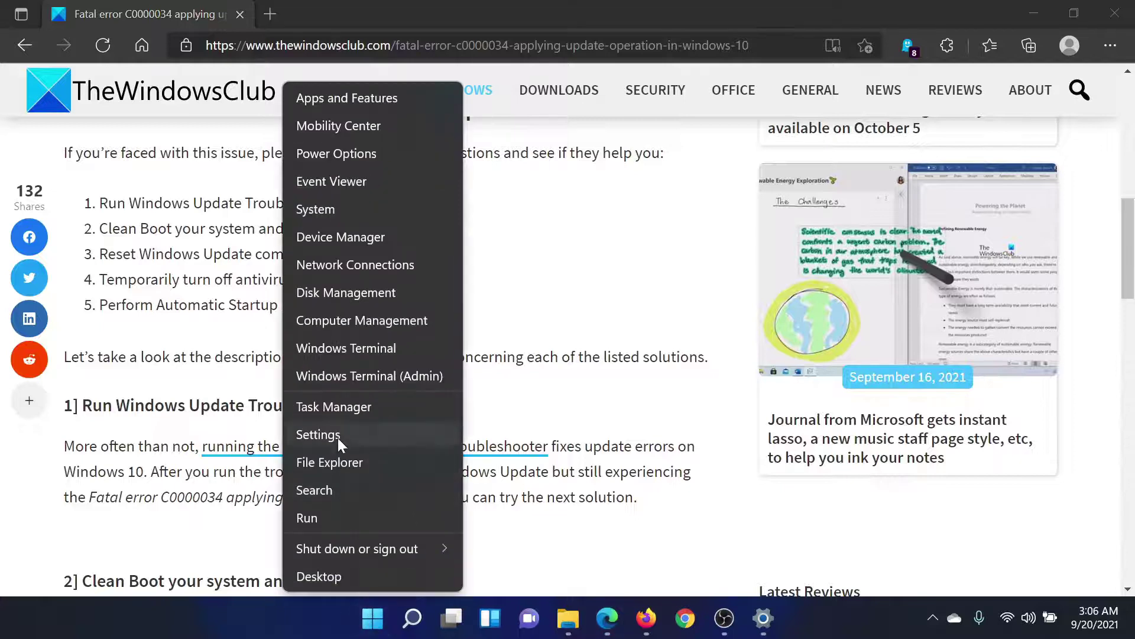
pyautogui.click(338, 438)
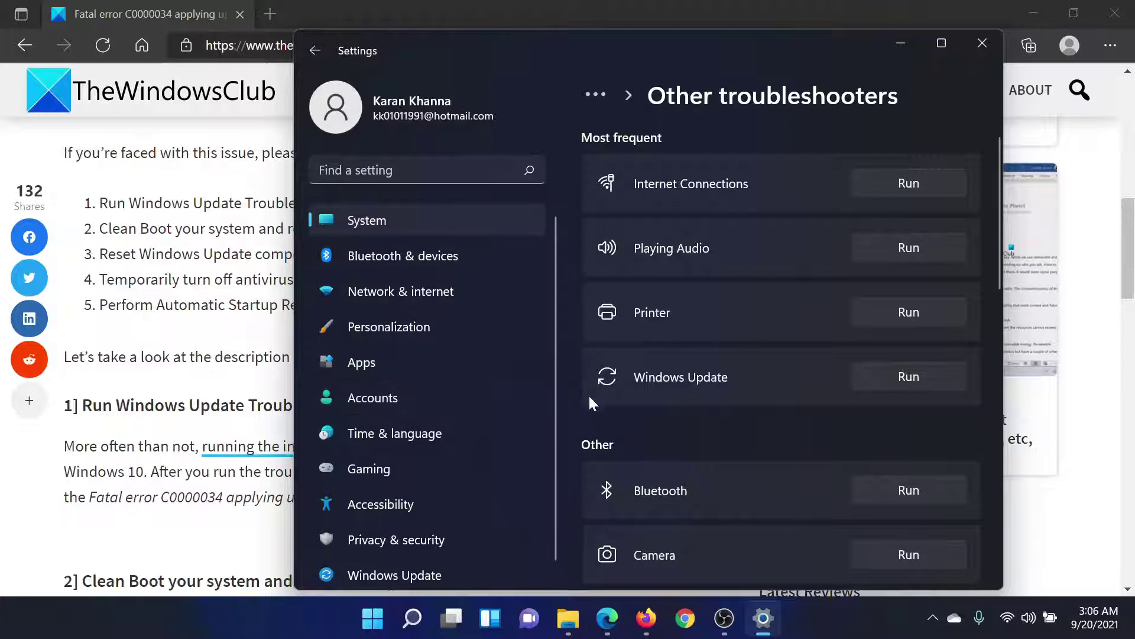
pyautogui.scroll(-3, 609, 417)
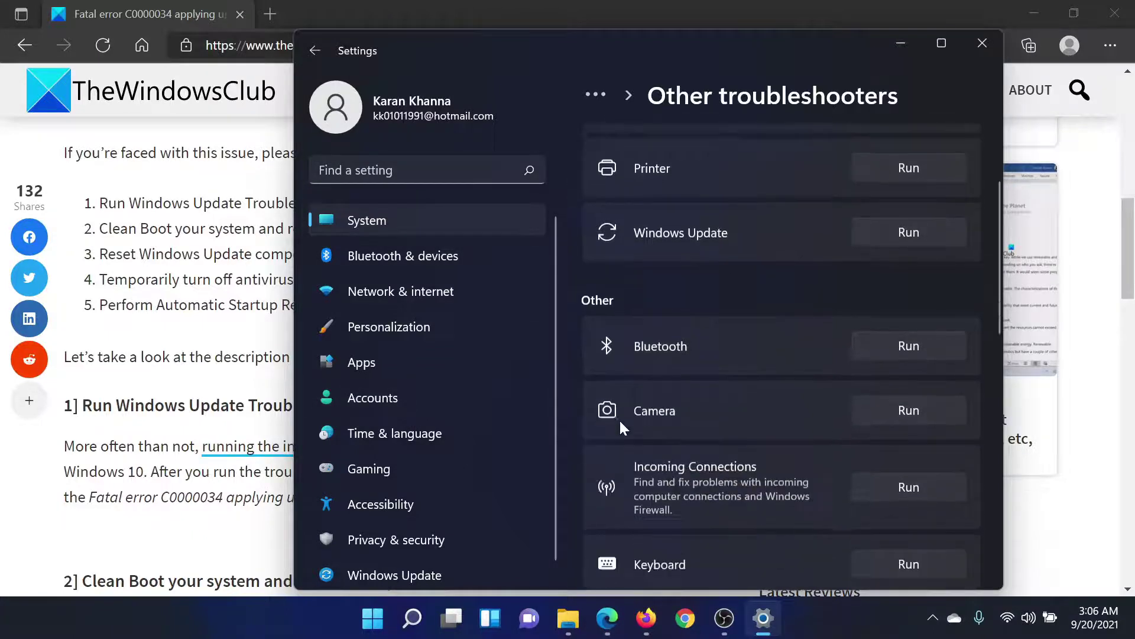
pyautogui.click(412, 550)
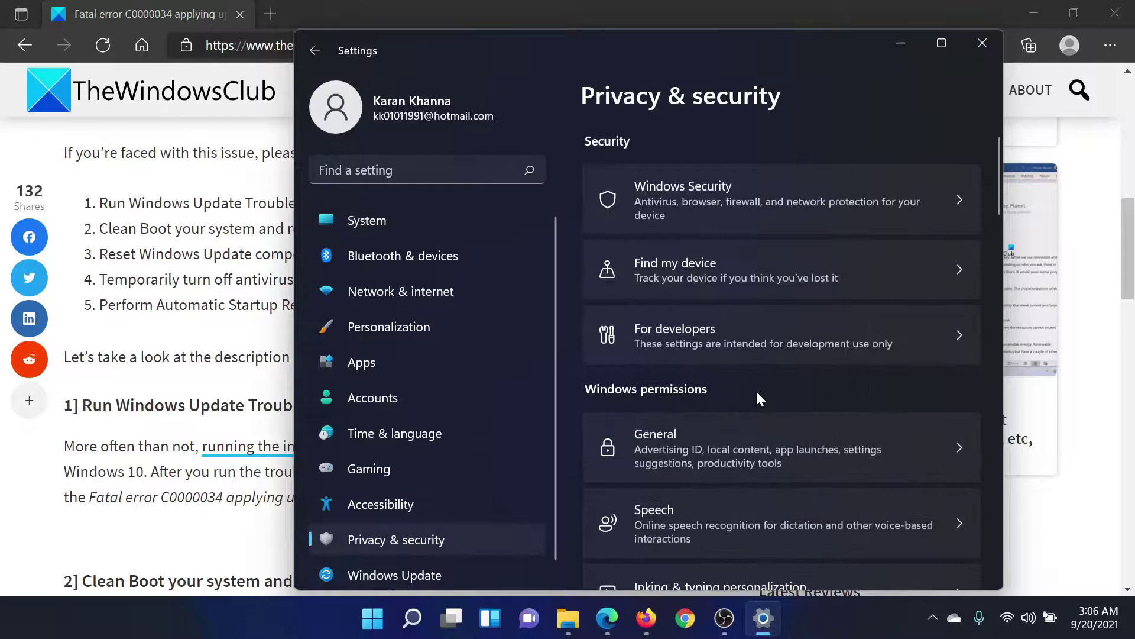
pyautogui.click(789, 201)
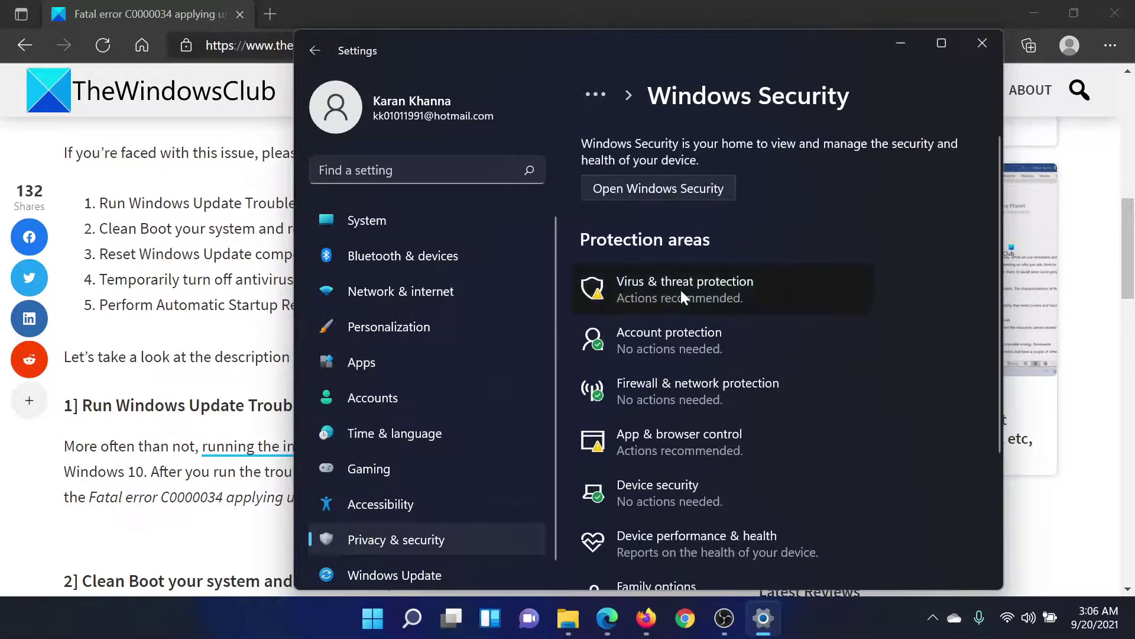
# Step: Open Windows Security and review the Public network firewall settings without changing them
pyautogui.click(672, 186)
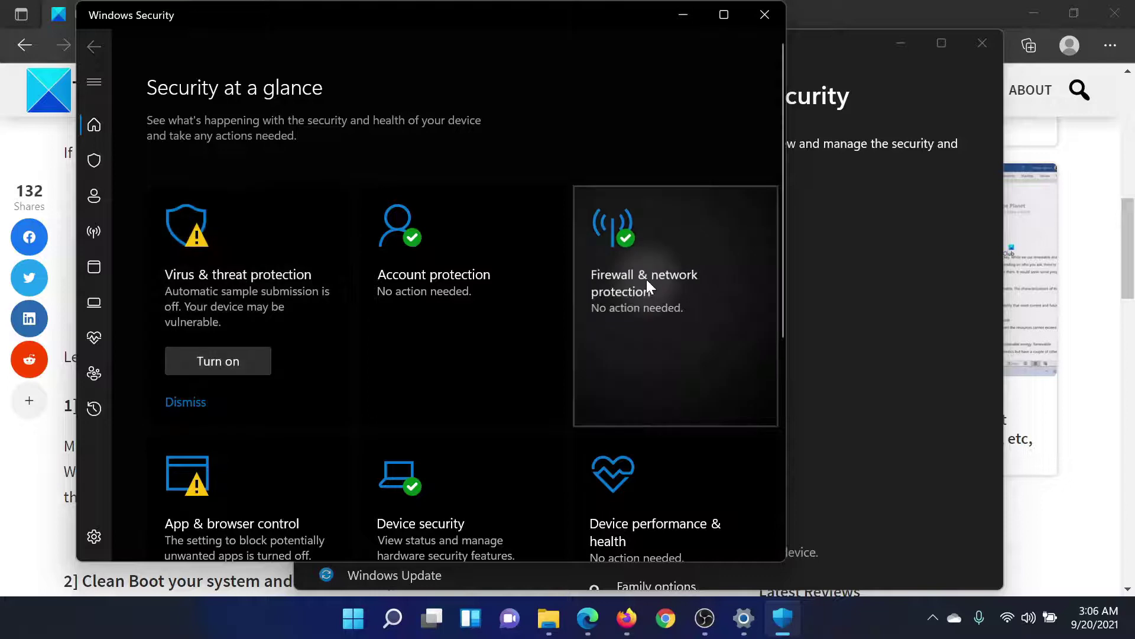
pyautogui.click(647, 281)
pyautogui.scroll(-3, 299, 303)
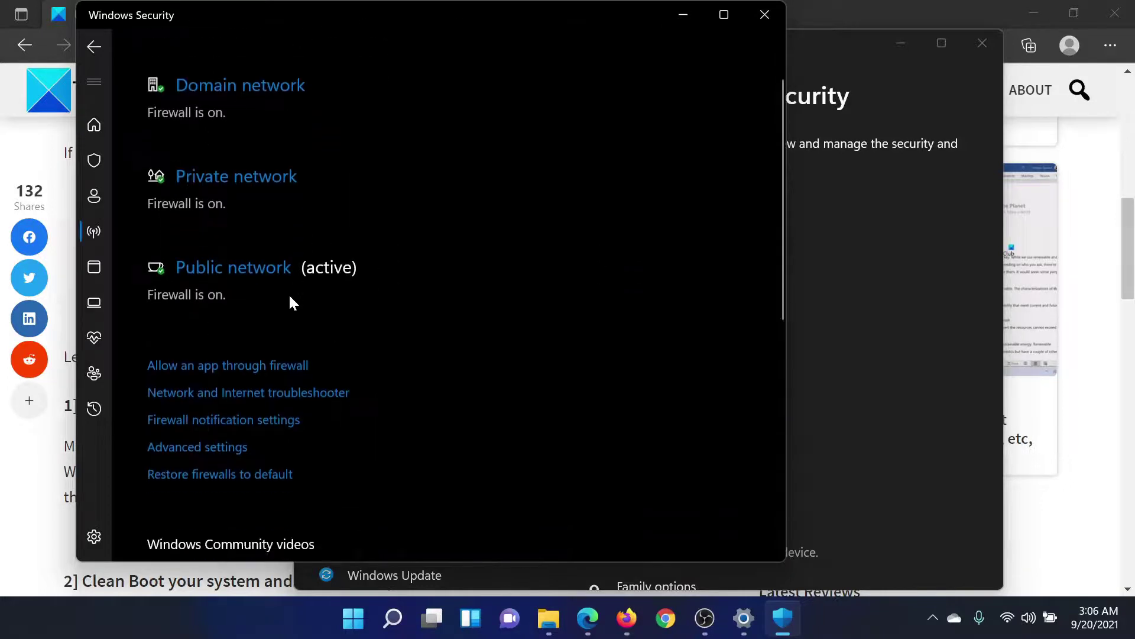
pyautogui.click(250, 271)
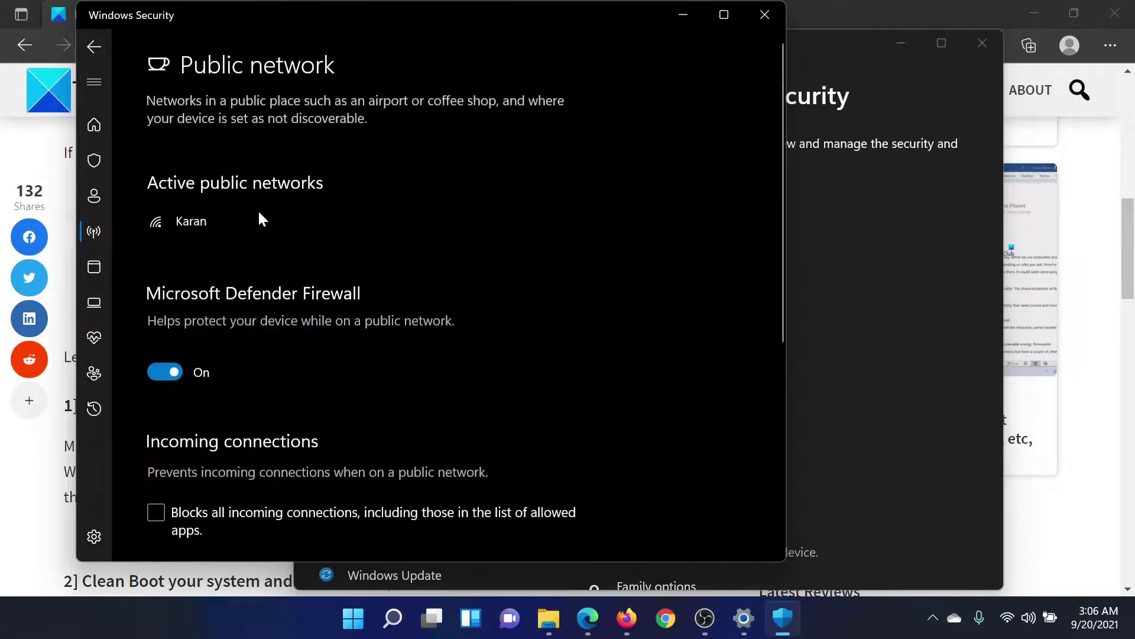
pyautogui.scroll(-3, 258, 218)
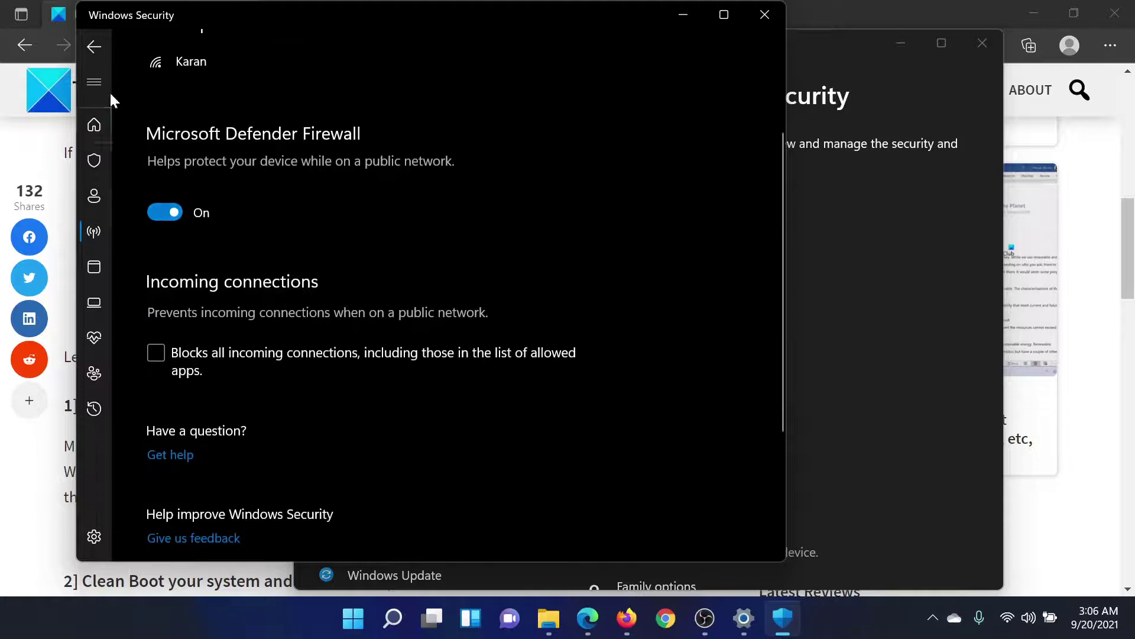
pyautogui.click(95, 45)
# Step: Review the Virus & threat protection page, leaving its settings unchanged
pyautogui.click(99, 50)
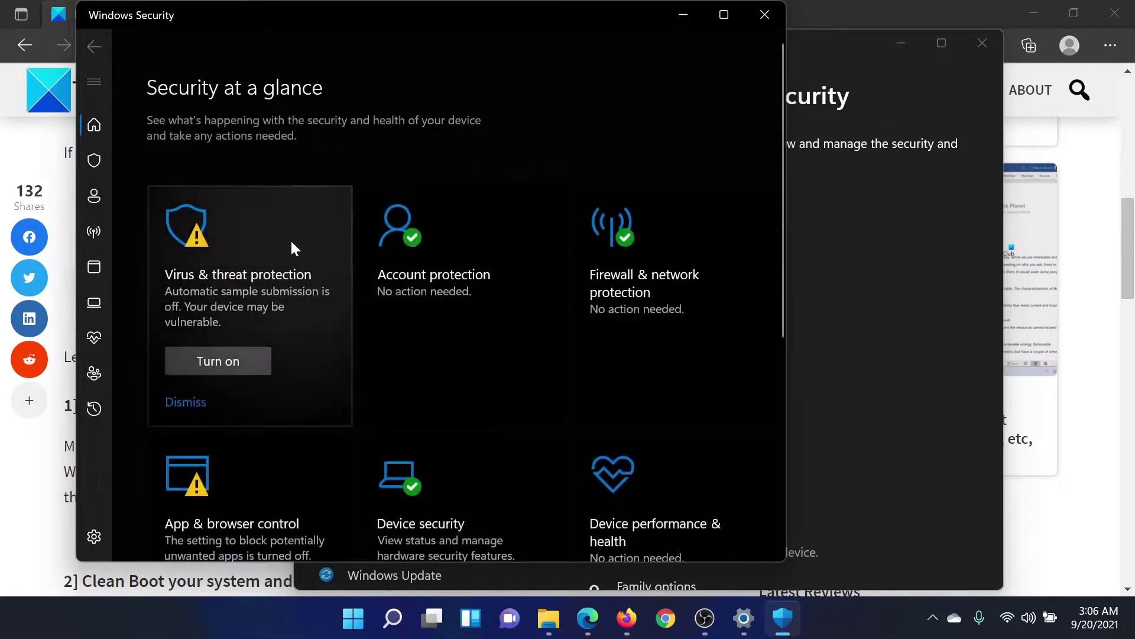
pyautogui.click(189, 237)
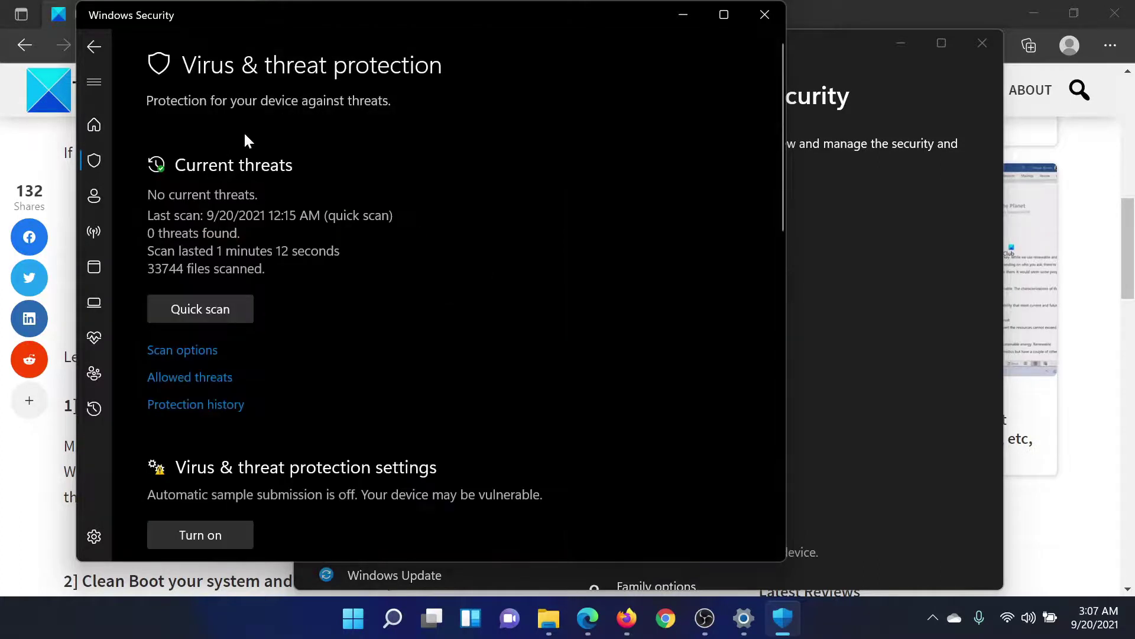
pyautogui.scroll(-4, 366, 328)
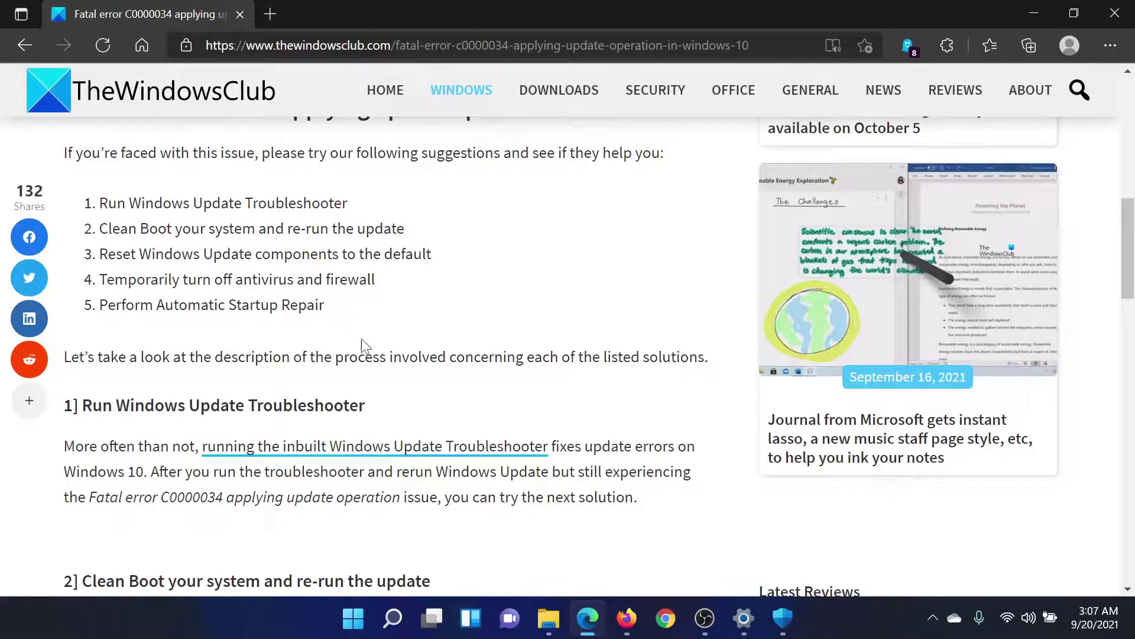
pyautogui.click(744, 618)
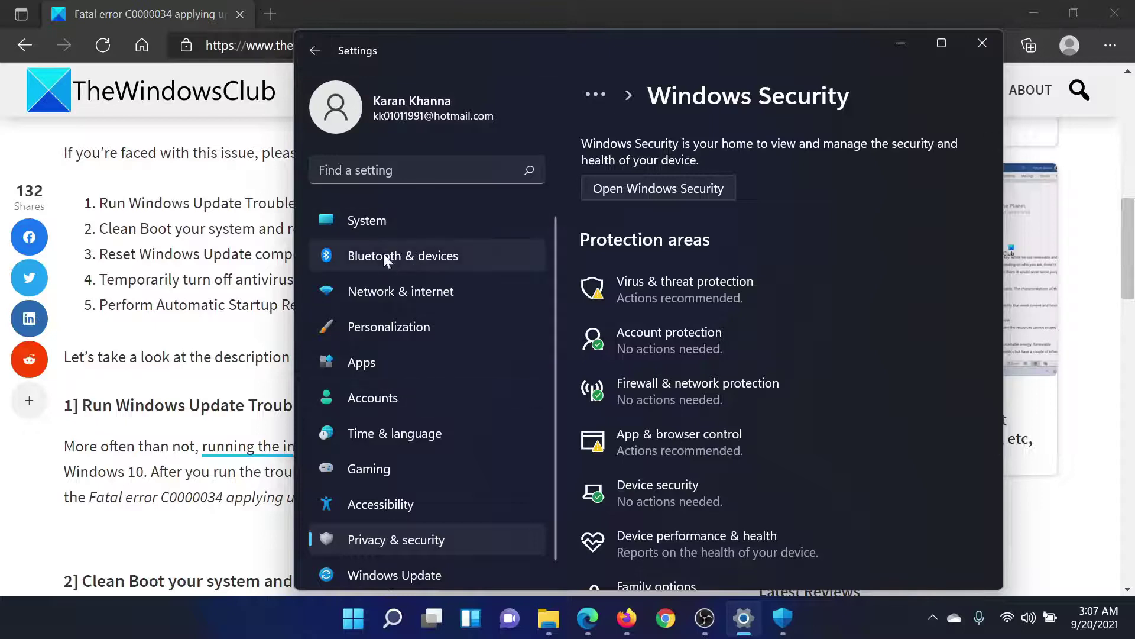
pyautogui.click(376, 225)
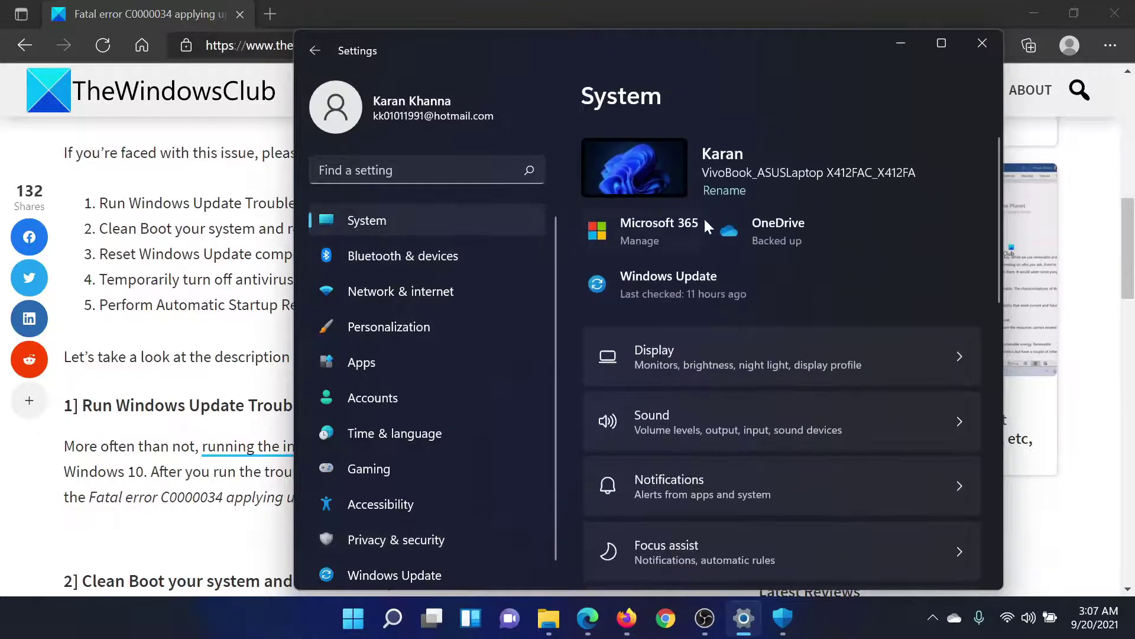
pyautogui.scroll(-2, 707, 307)
pyautogui.scroll(-6, 711, 402)
pyautogui.scroll(-2, 711, 398)
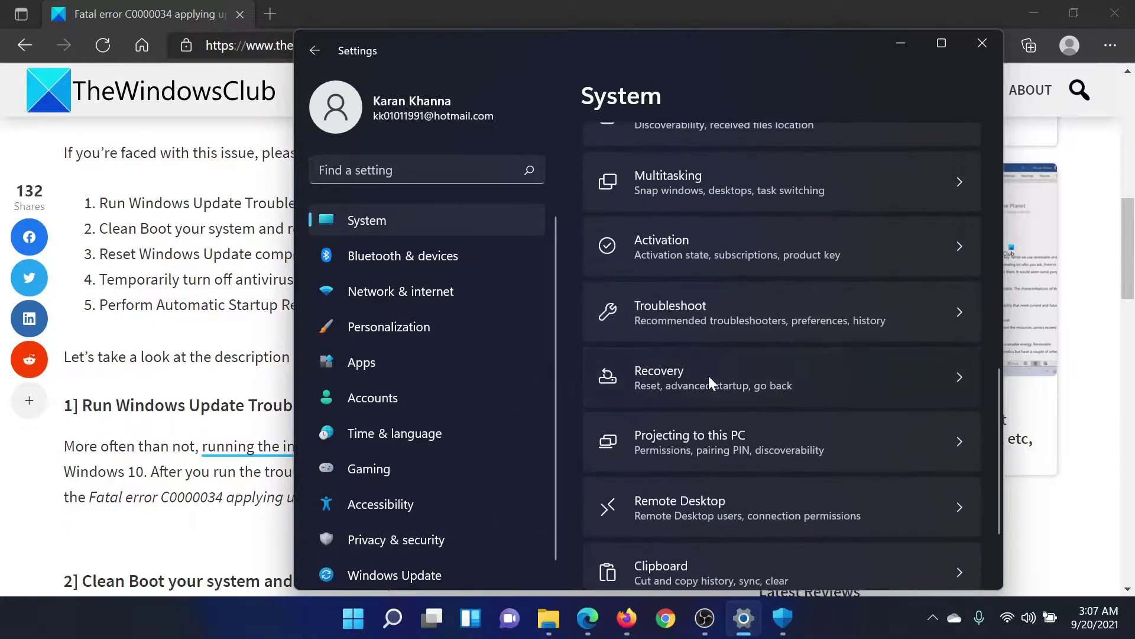
pyautogui.click(709, 375)
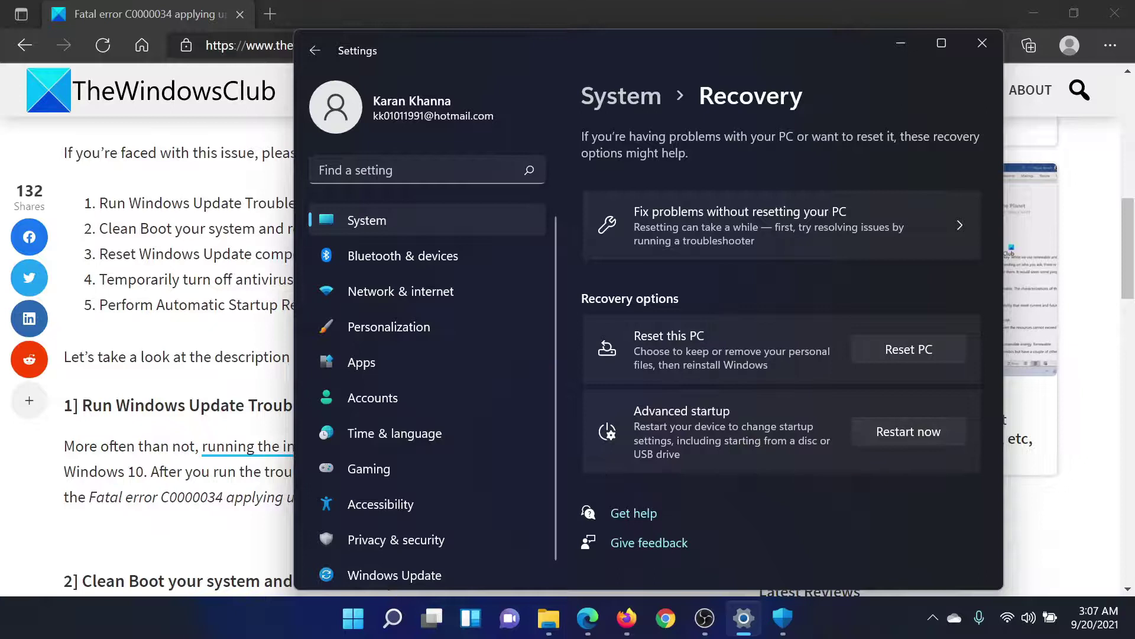
pyautogui.click(243, 329)
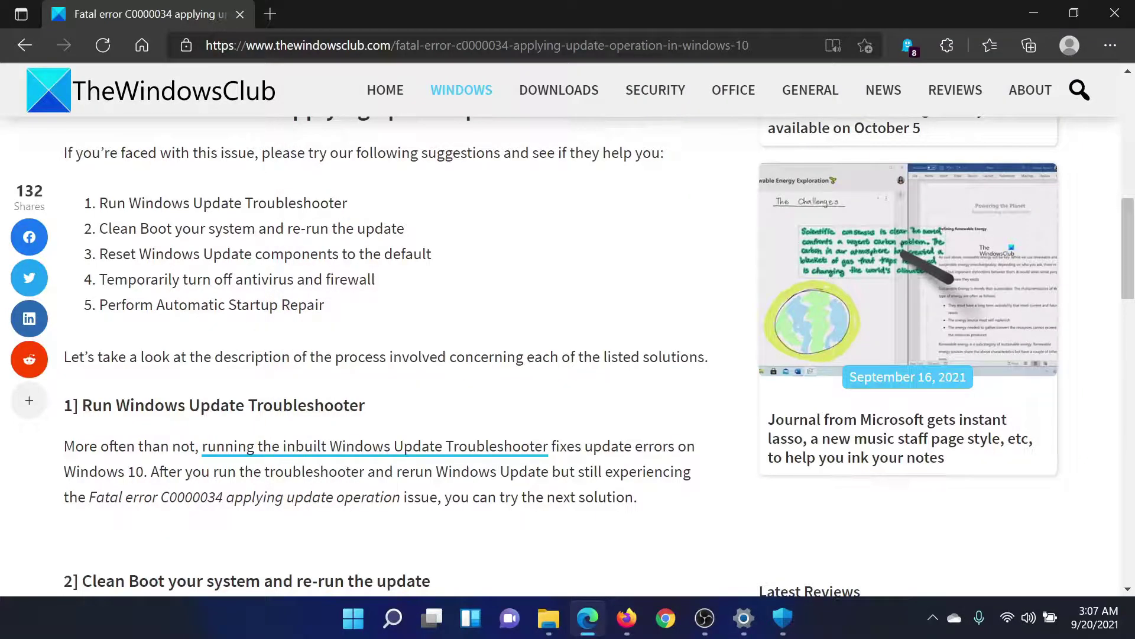
# Step: Scroll back to the article title, 'Fatal error C0000034 applying update operation in Windows 10'
pyautogui.scroll(10, 240, 305)
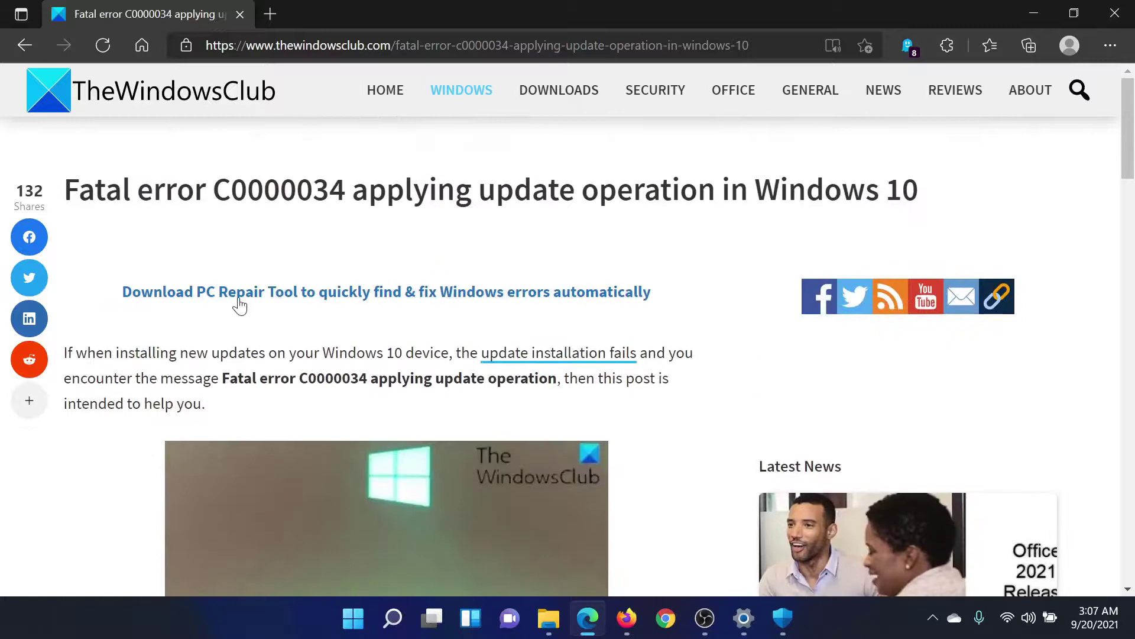